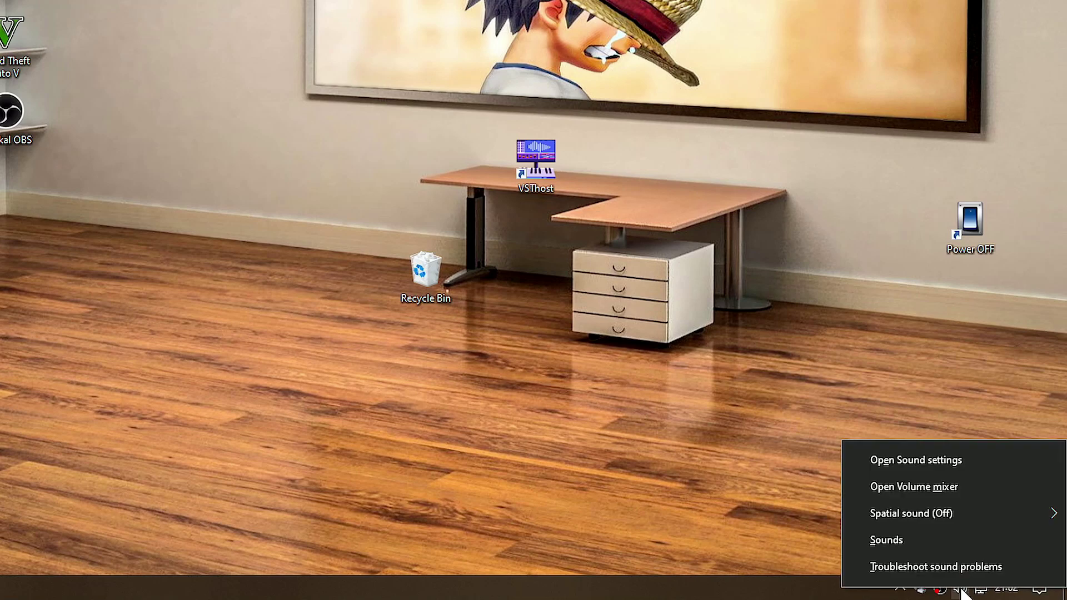
Open the Windows recording devices and bring up the properties of the JieLi BR21 microphone.
click(950, 547)
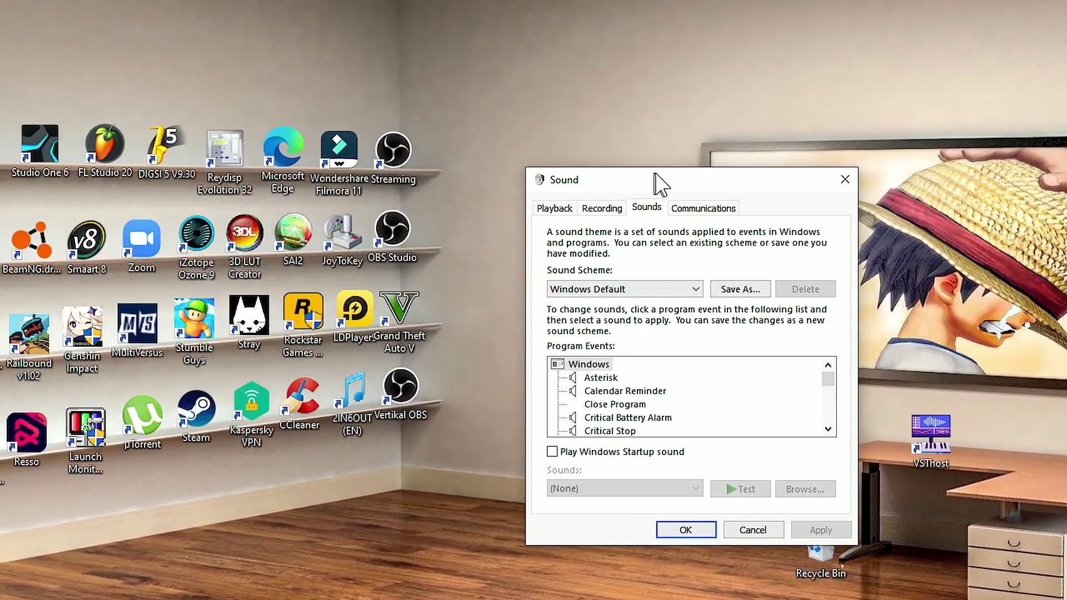
drag(660, 184, 570, 190)
click(525, 211)
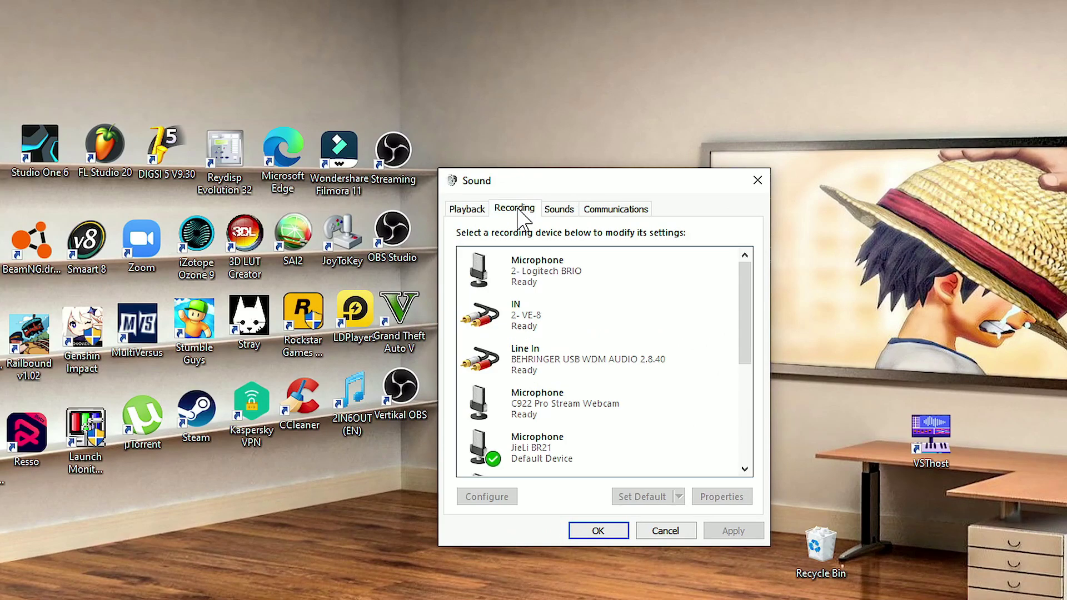
click(599, 451)
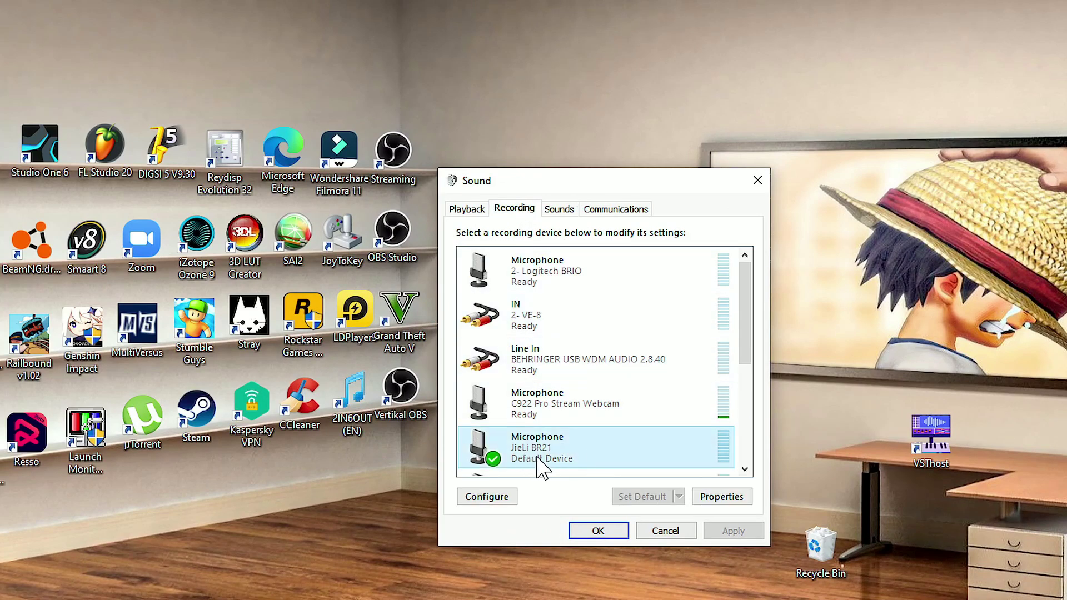
scroll(594, 456, down, 2)
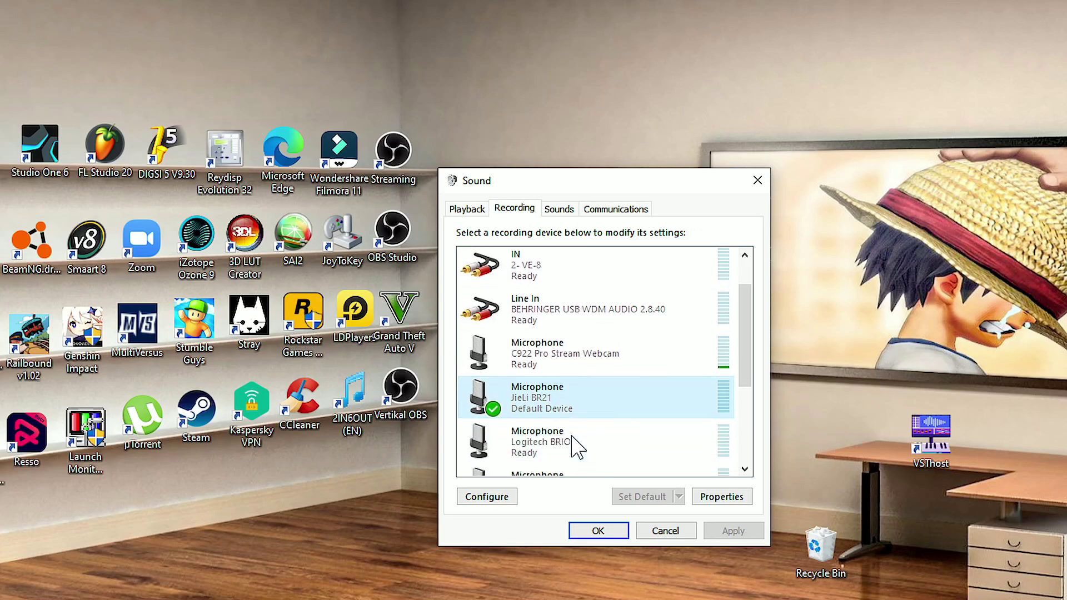
double_click(578, 403)
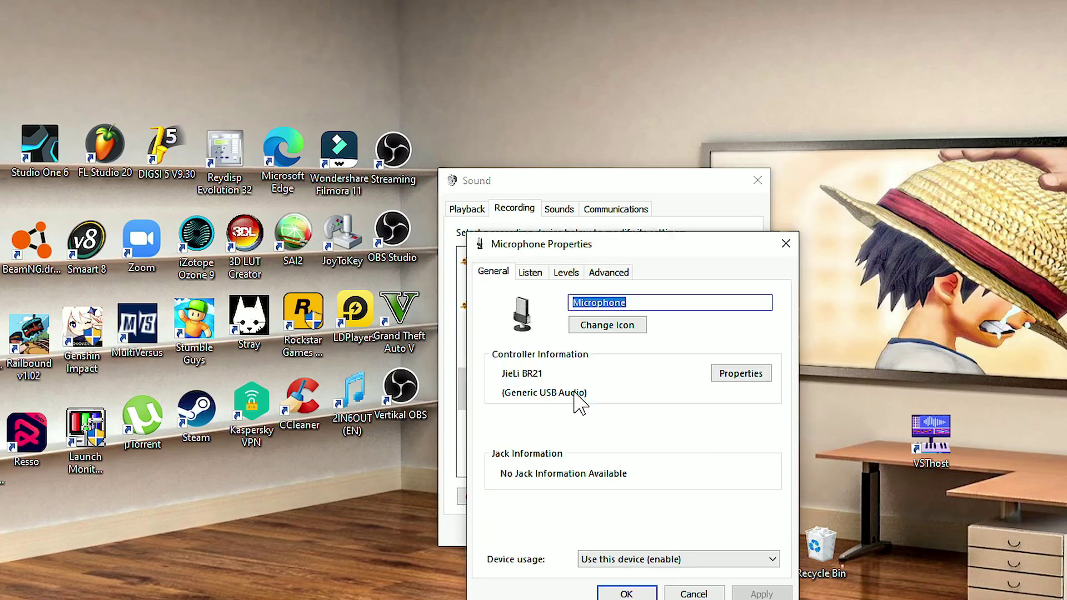
Check the JieLi BR21 microphone's default format and input level, keeping the level at 100, and close the sound dialogs.
click(602, 275)
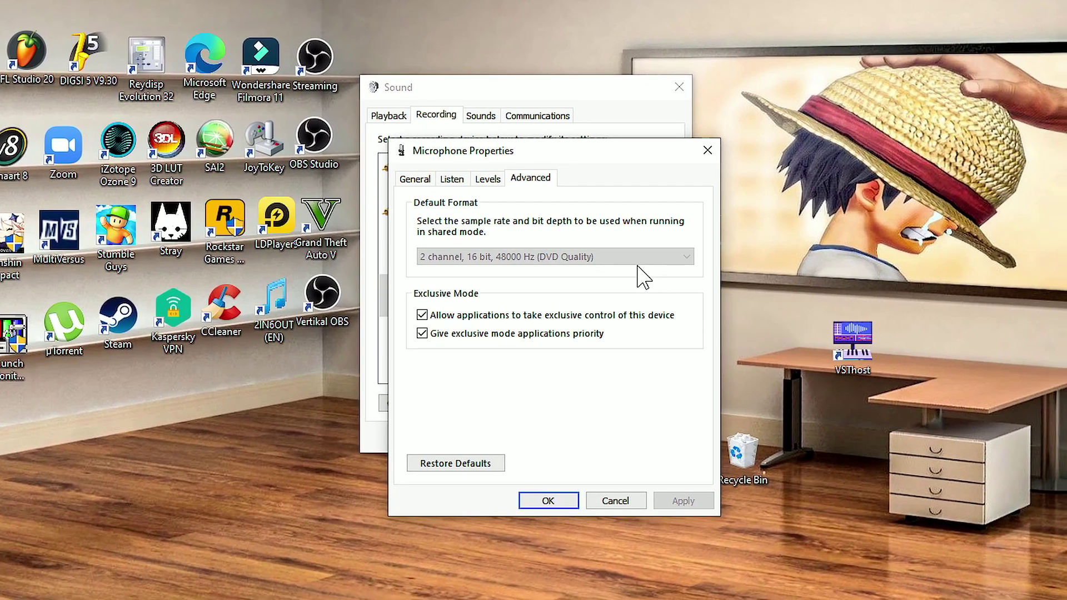
click(488, 180)
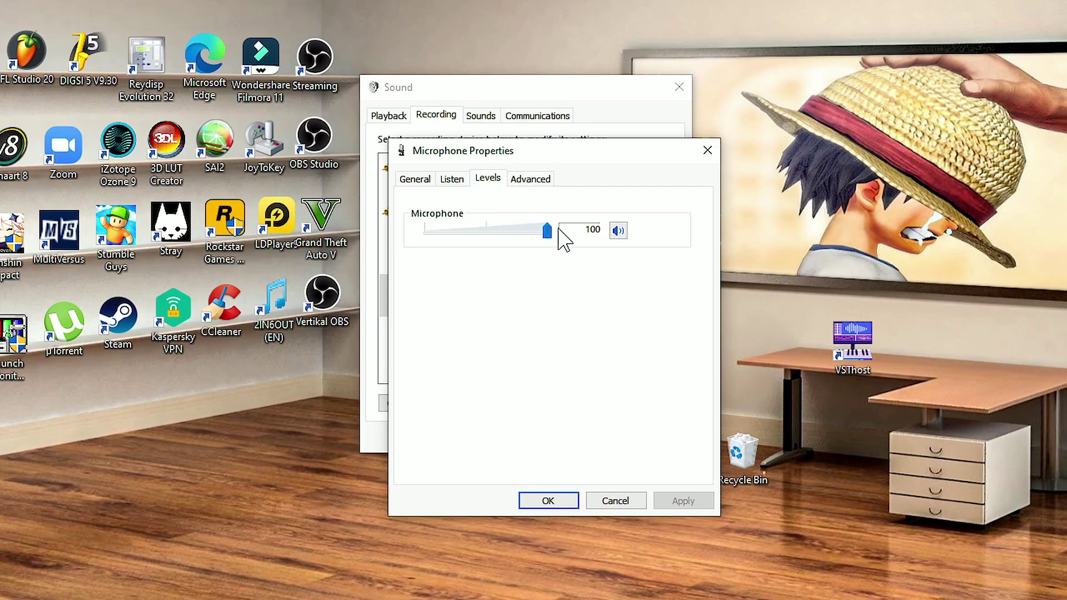
drag(547, 230, 598, 247)
click(530, 180)
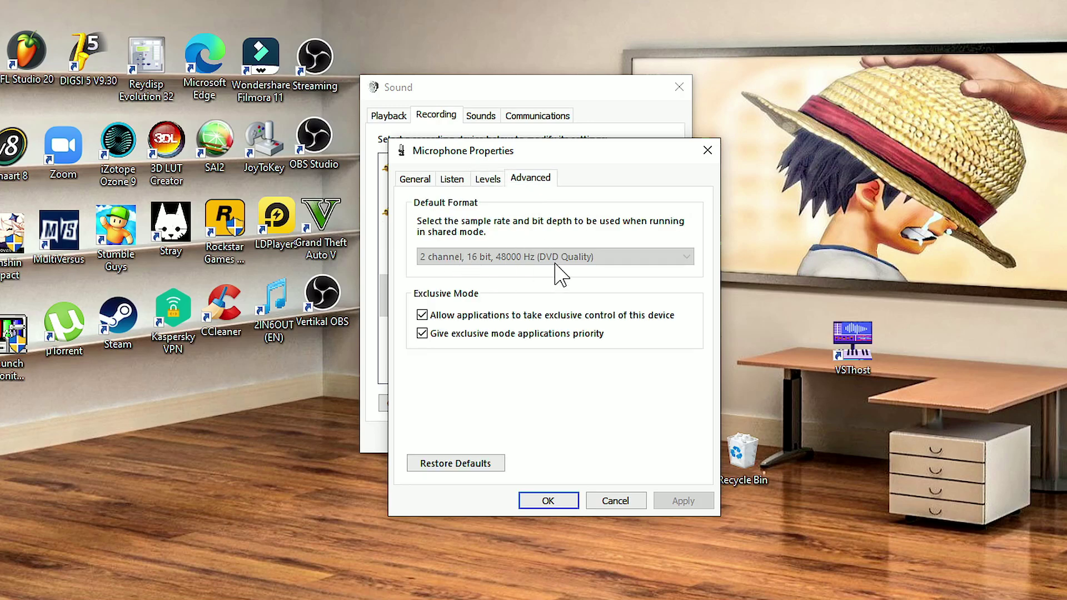
click(488, 181)
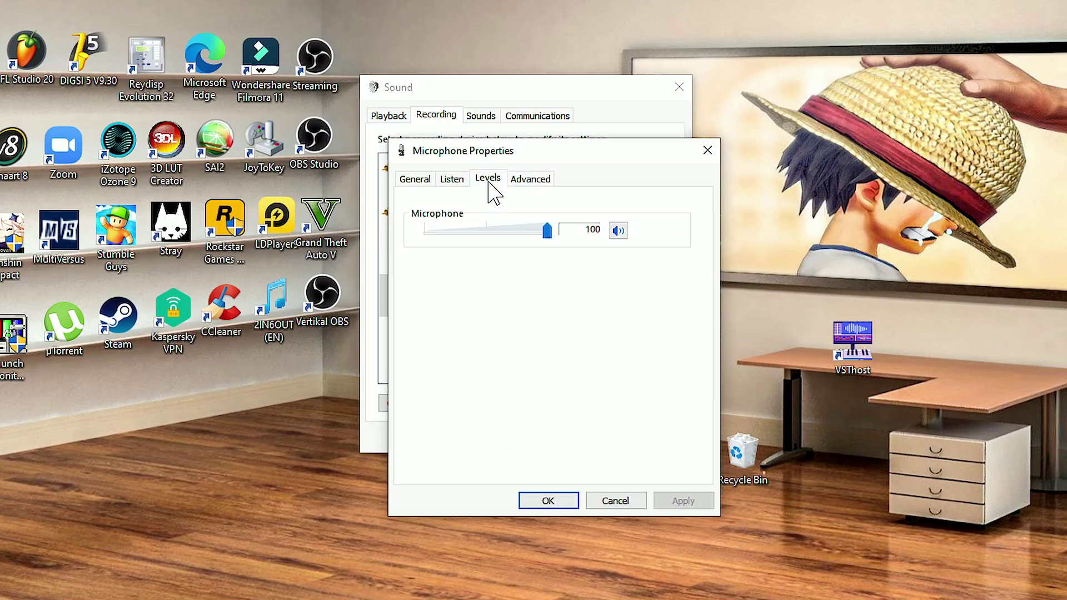
drag(550, 232, 633, 278)
click(534, 179)
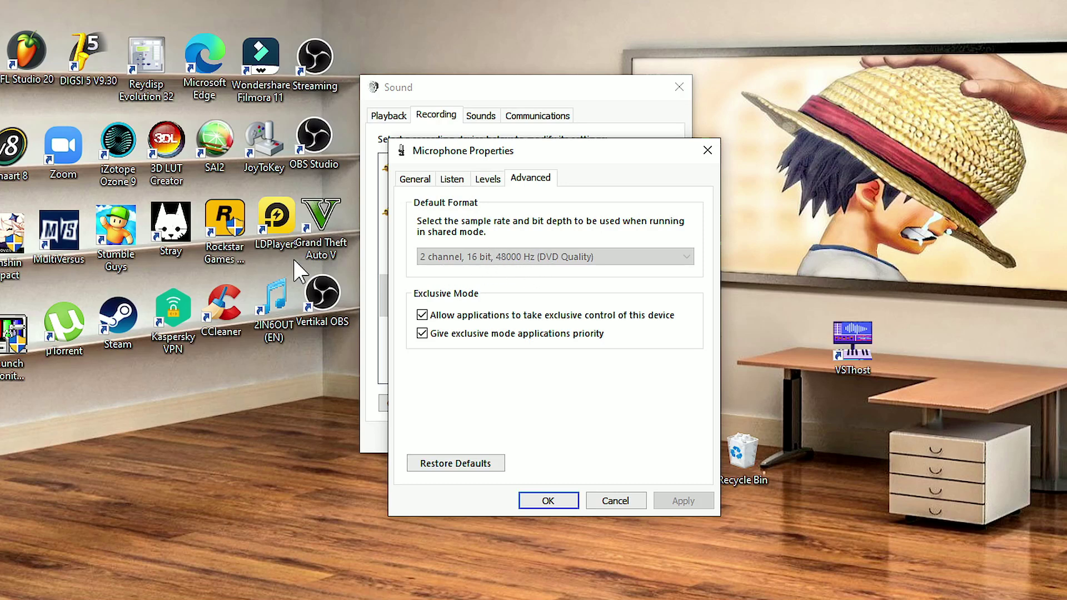
click(488, 178)
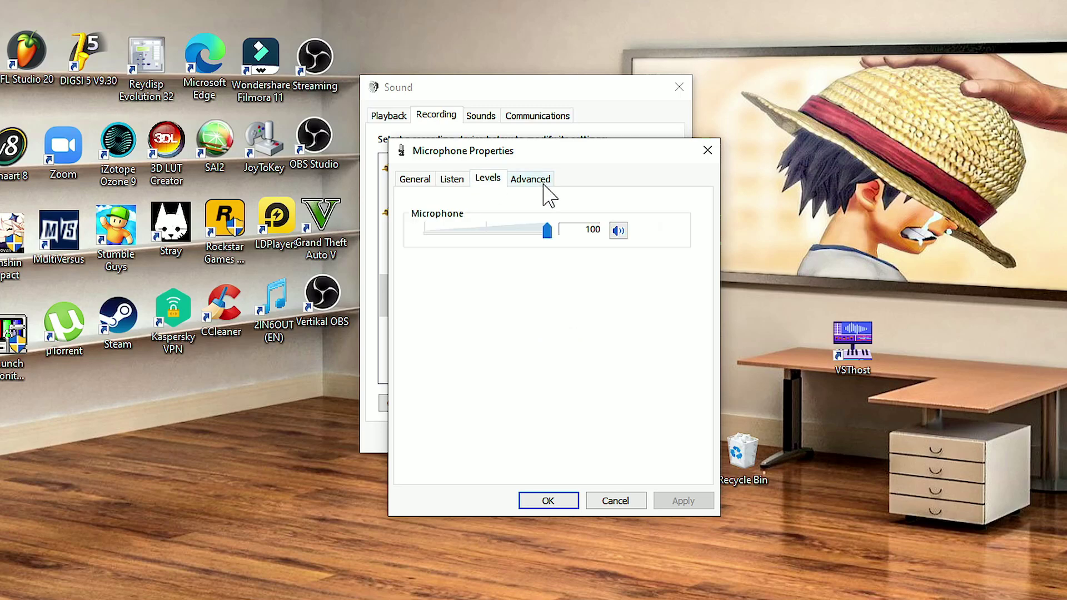
click(536, 181)
click(490, 178)
click(551, 500)
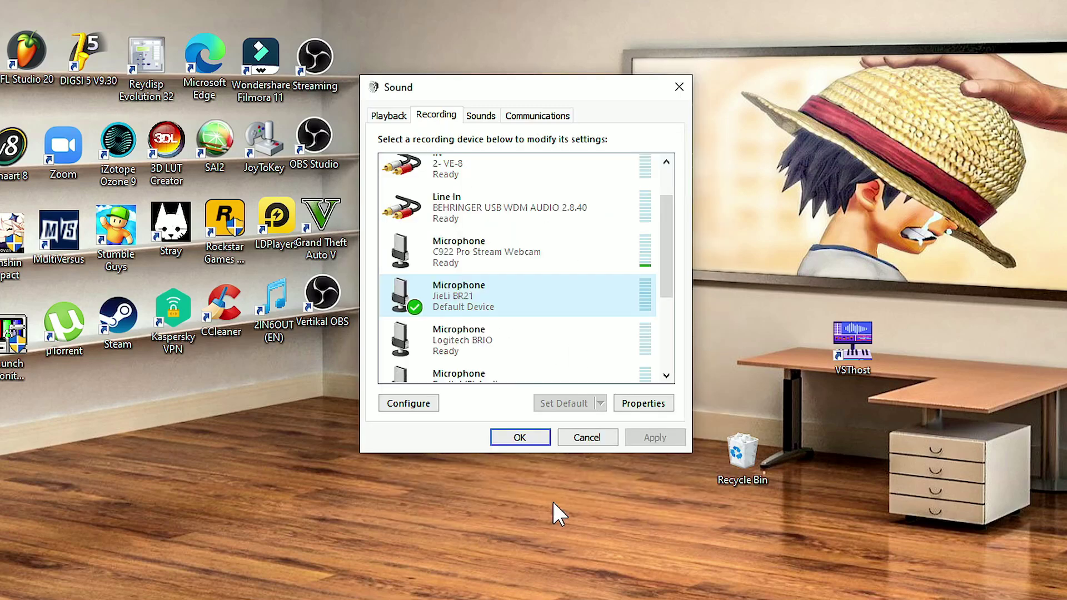
click(524, 438)
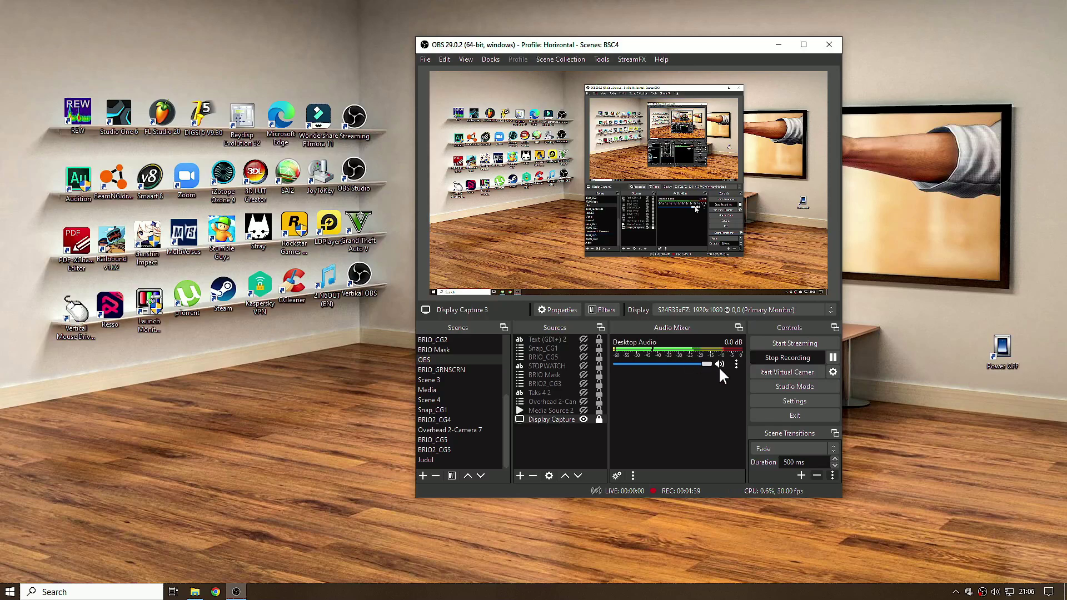
Switch to OBS and set the Mic/Auxiliary Audio device to Microphone (JieLi BR21) in the audio settings.
click(765, 402)
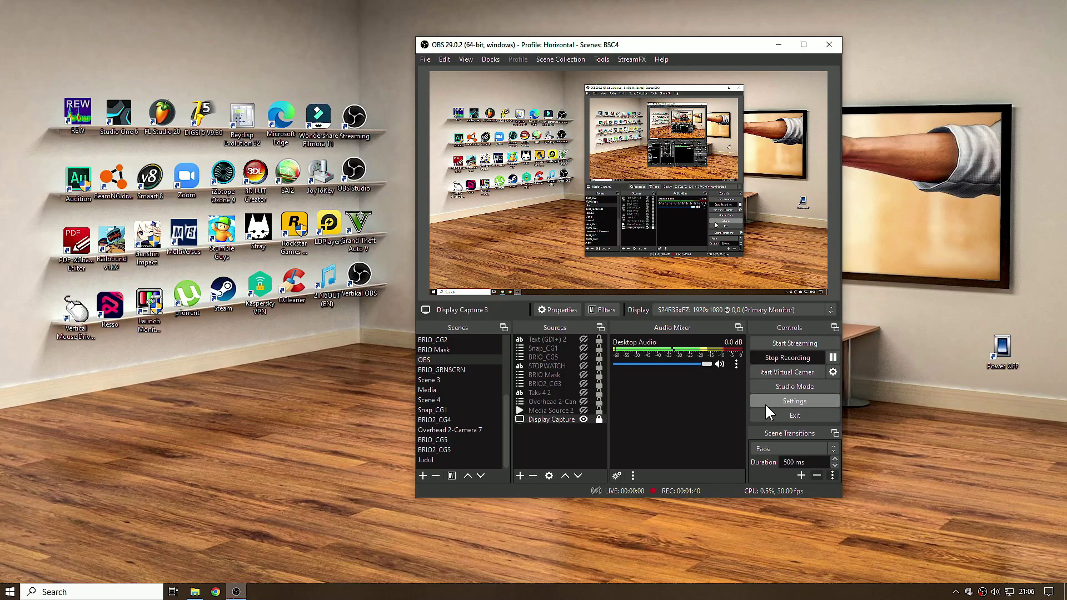
click(385, 136)
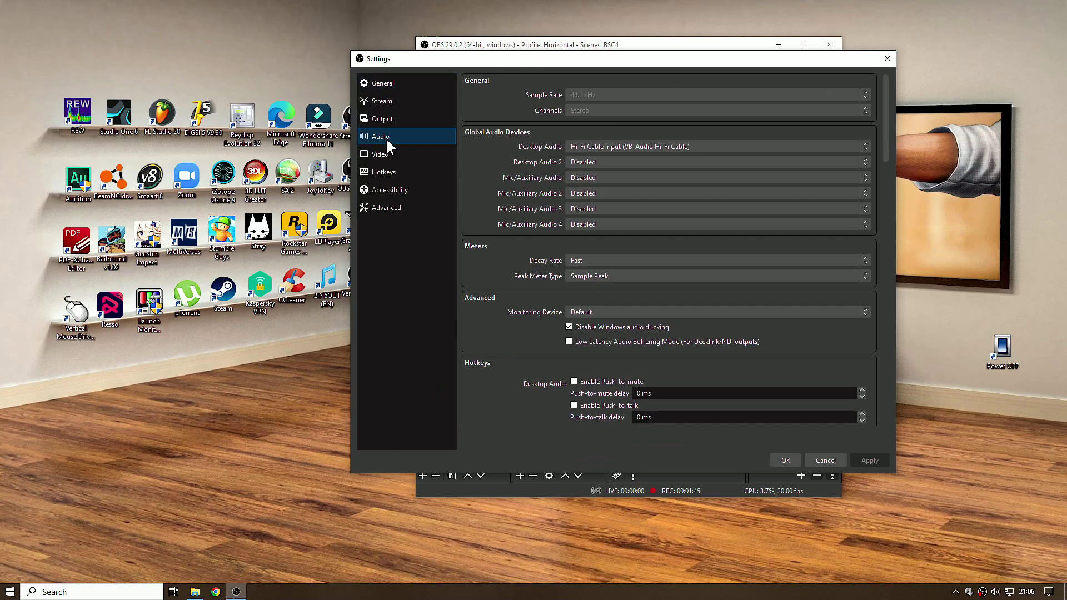
click(603, 178)
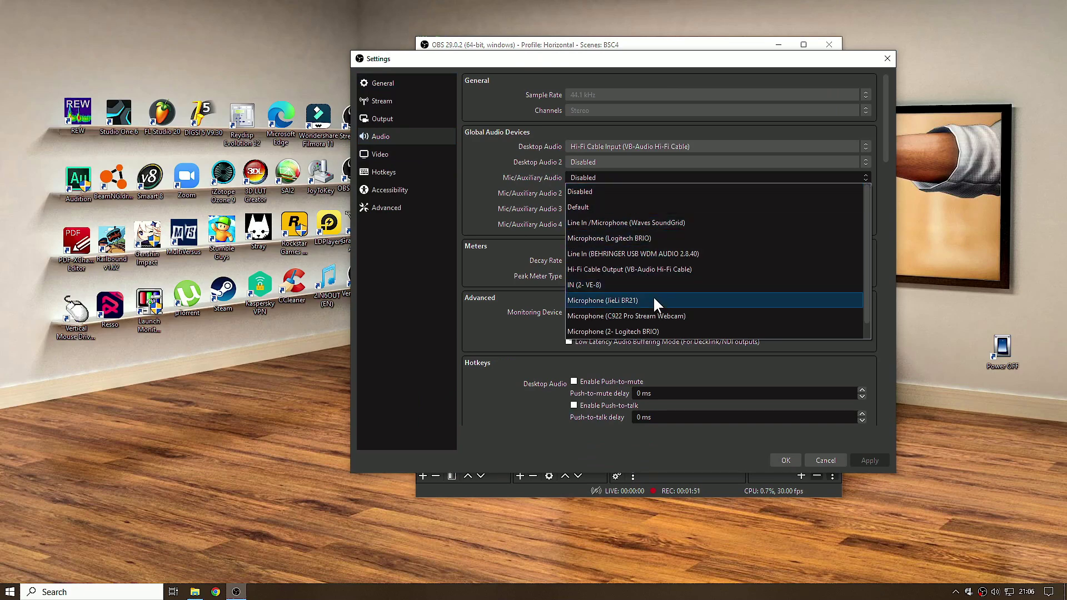
click(613, 306)
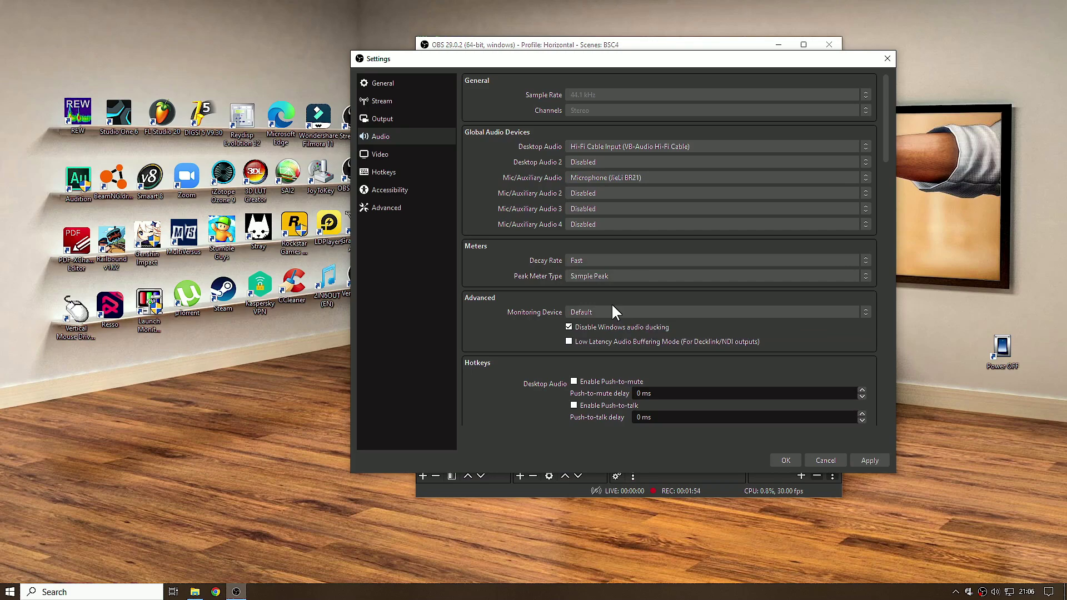
click(796, 463)
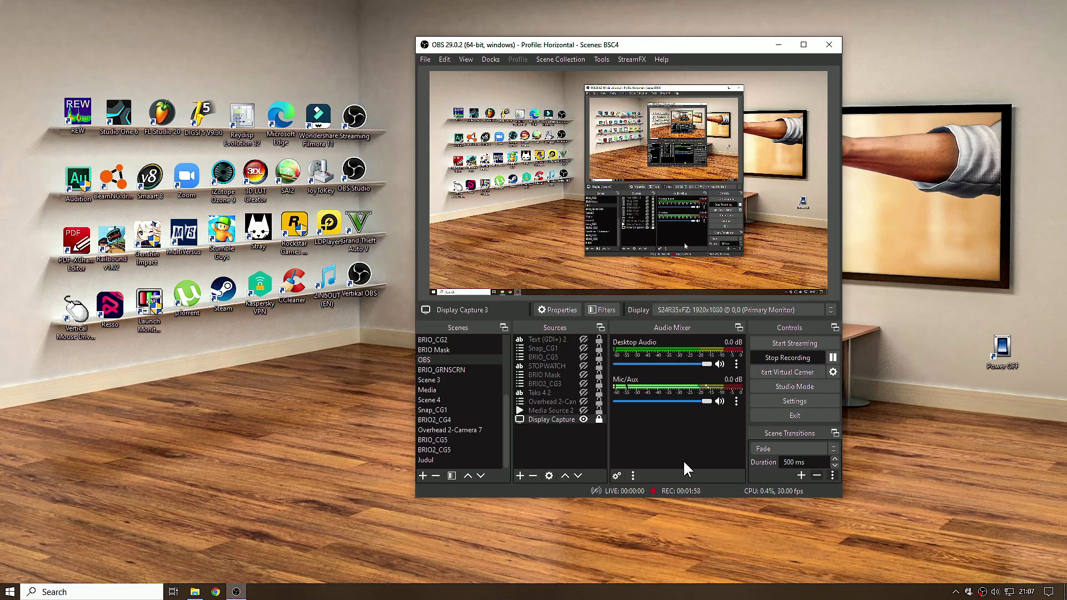
Add a Compressor filter with its default name to the Mic/Aux audio source.
right_click(658, 392)
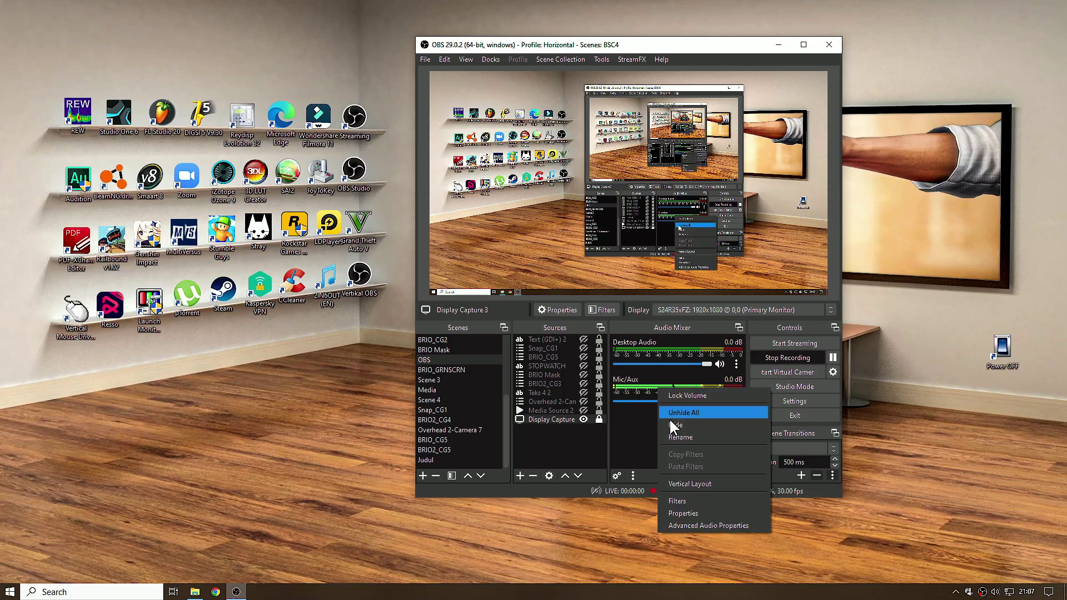
click(702, 497)
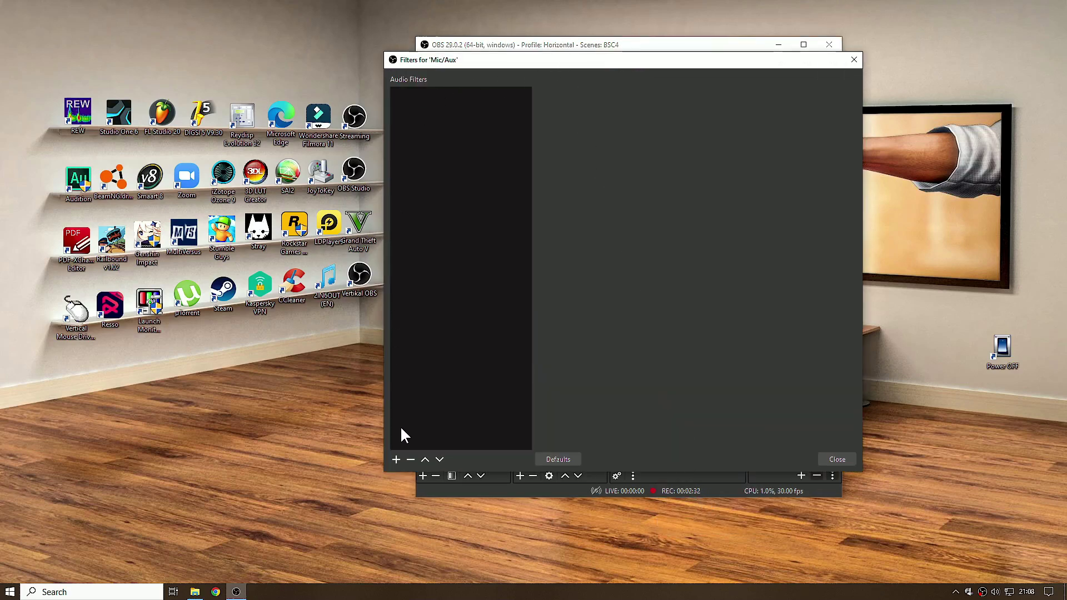
click(396, 459)
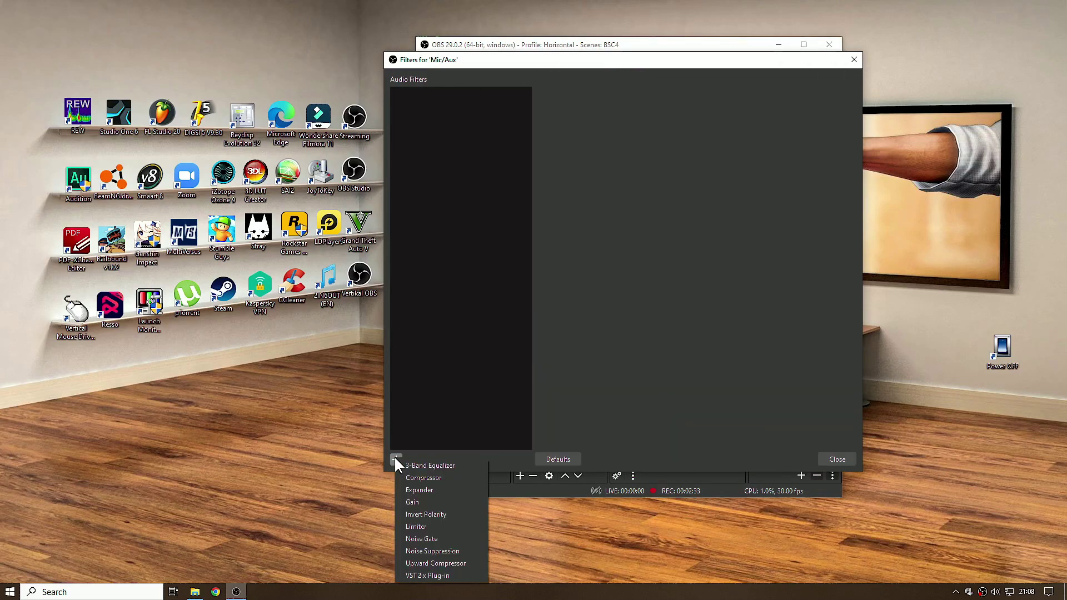
click(418, 478)
click(595, 281)
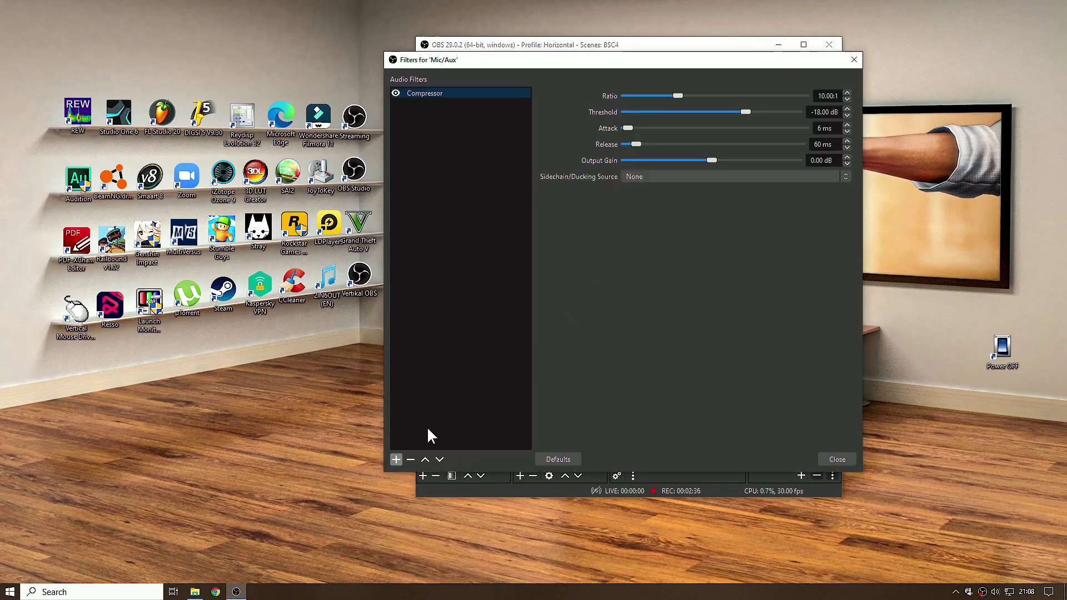
Add a Limiter filter to Mic/Aux and set its threshold to -1 dB.
click(396, 459)
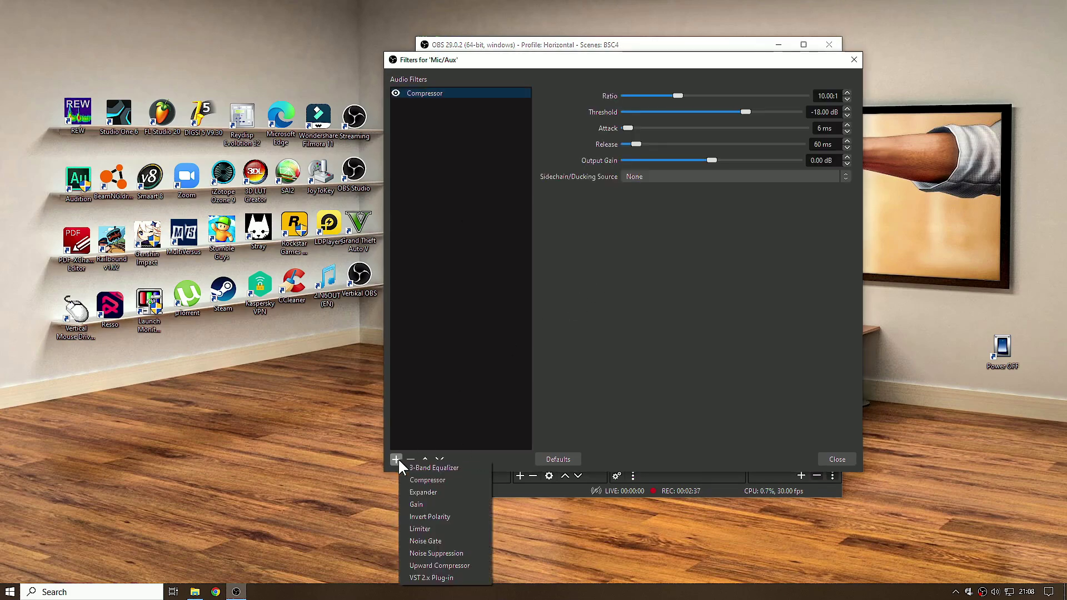
click(428, 528)
click(592, 281)
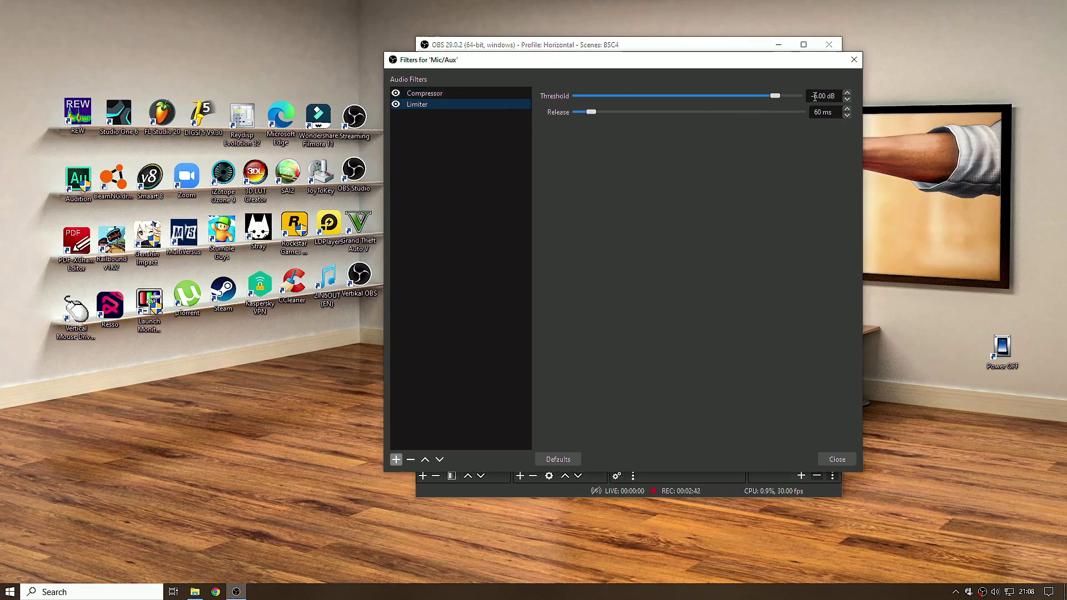
drag(815, 96, 840, 100)
text(1)
drag(815, 97, 859, 98)
Set the Compressor's ratio to 3.5:1 and its threshold to -35 dB.
click(432, 92)
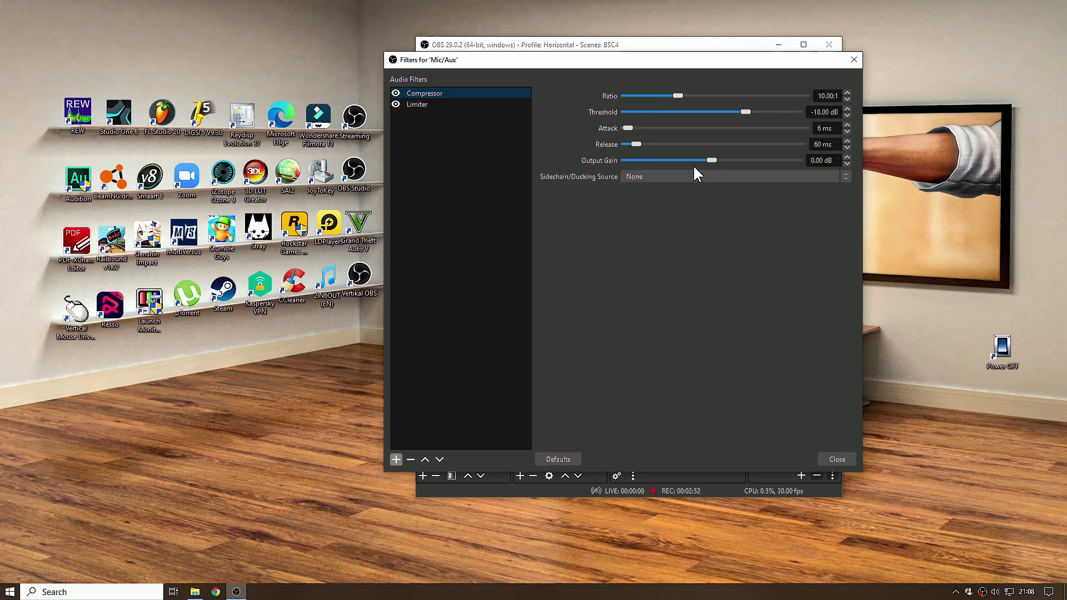
drag(817, 95, 930, 98)
text(3.5)
drag(814, 114, 907, 117)
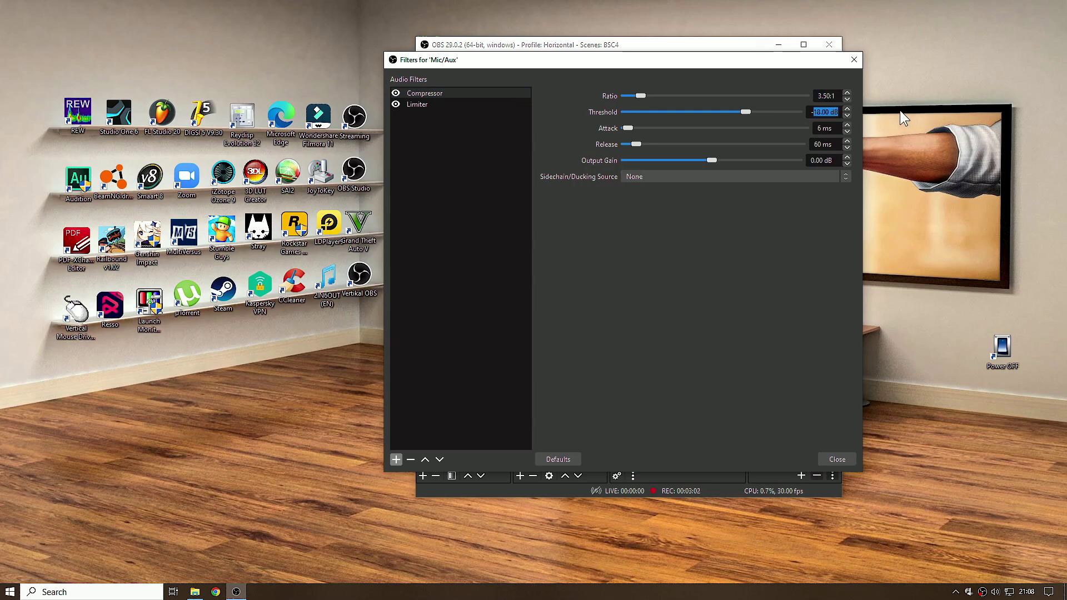
text(35)
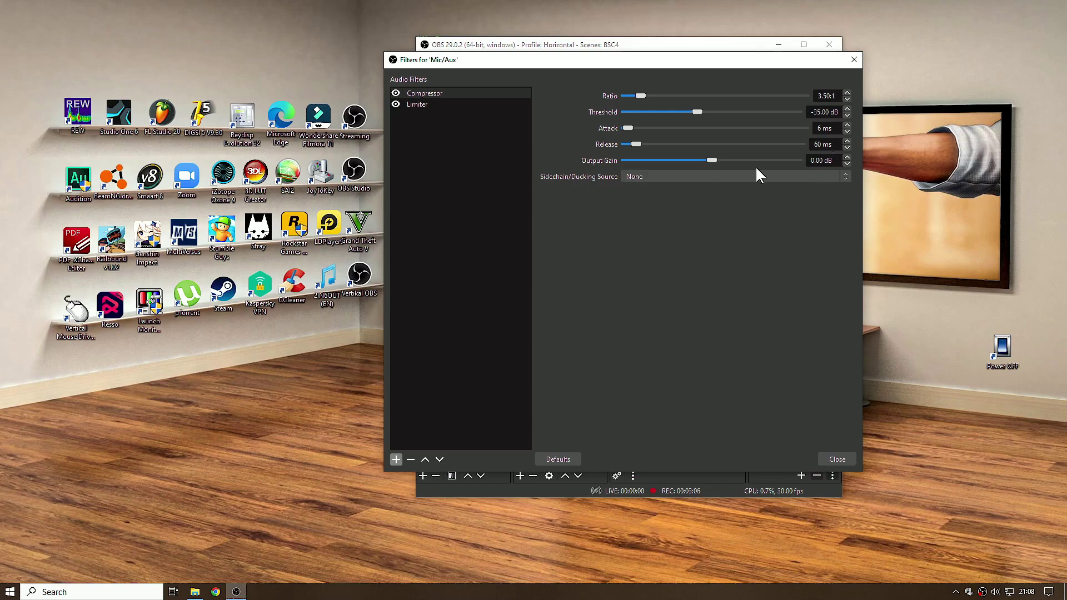
Raise the Compressor's output gain to about 18.4 dB and place the filters window beside the main OBS window.
drag(715, 159, 722, 160)
drag(711, 63, 417, 82)
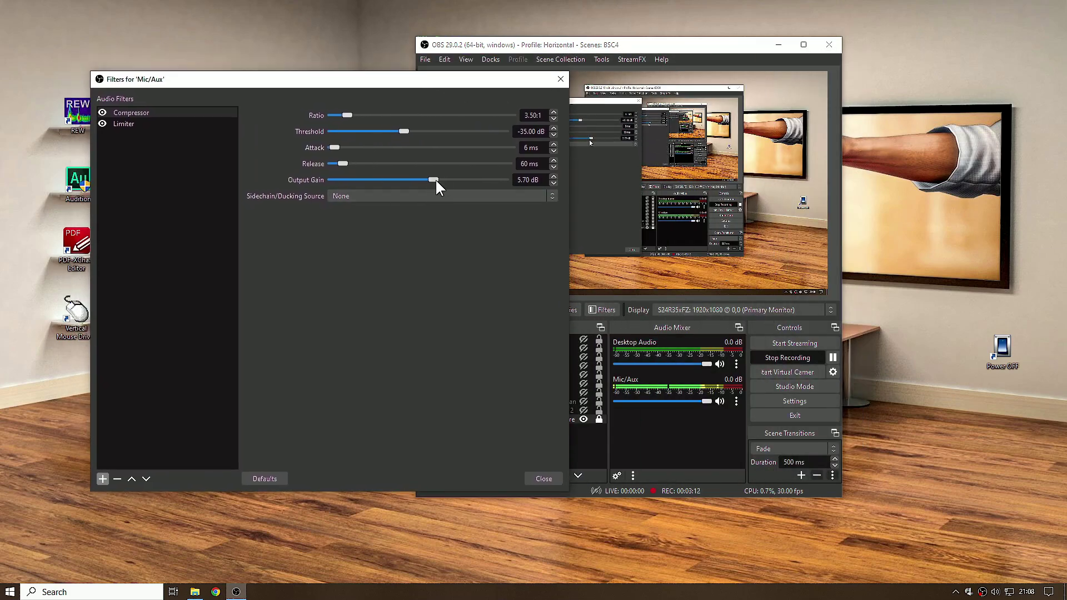
drag(438, 179, 467, 188)
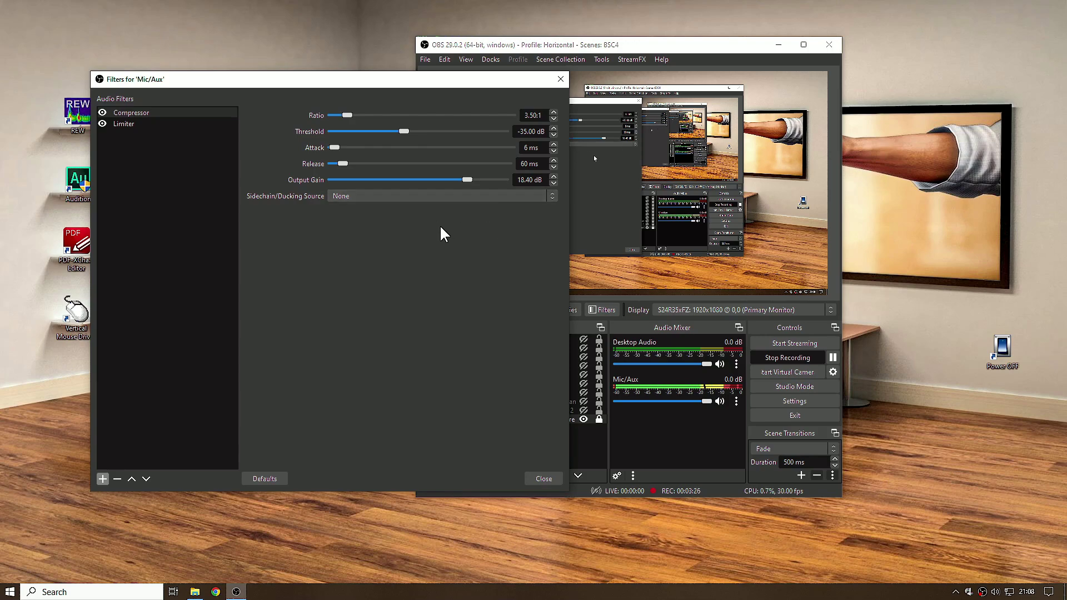
drag(726, 47, 930, 40)
drag(439, 81, 479, 40)
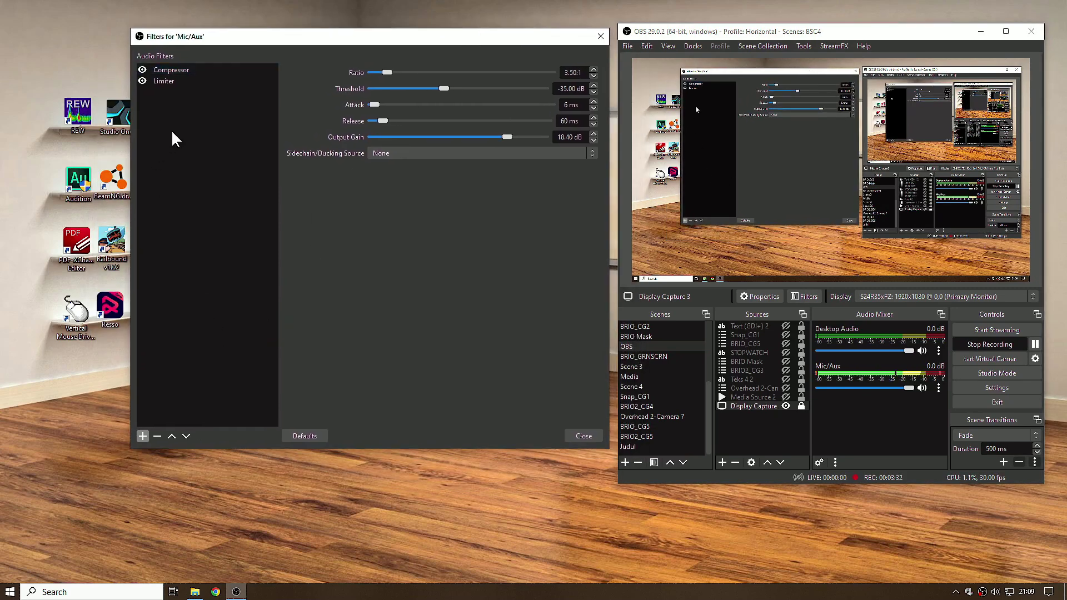
Add a VST 2.x Plug-in filter named Monitor to the Mic/Aux source.
click(143, 436)
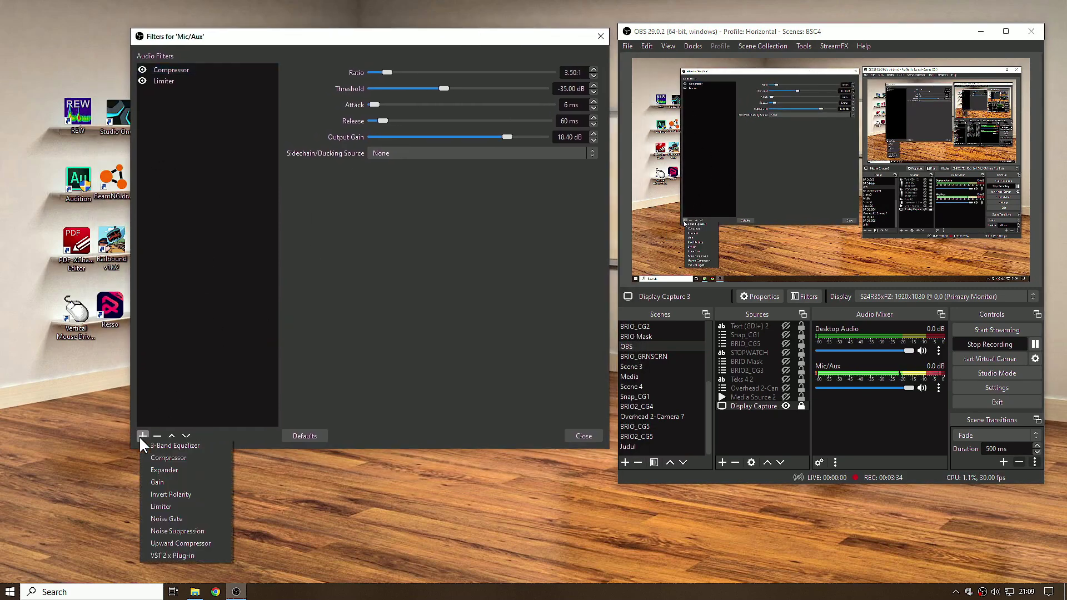
click(177, 555)
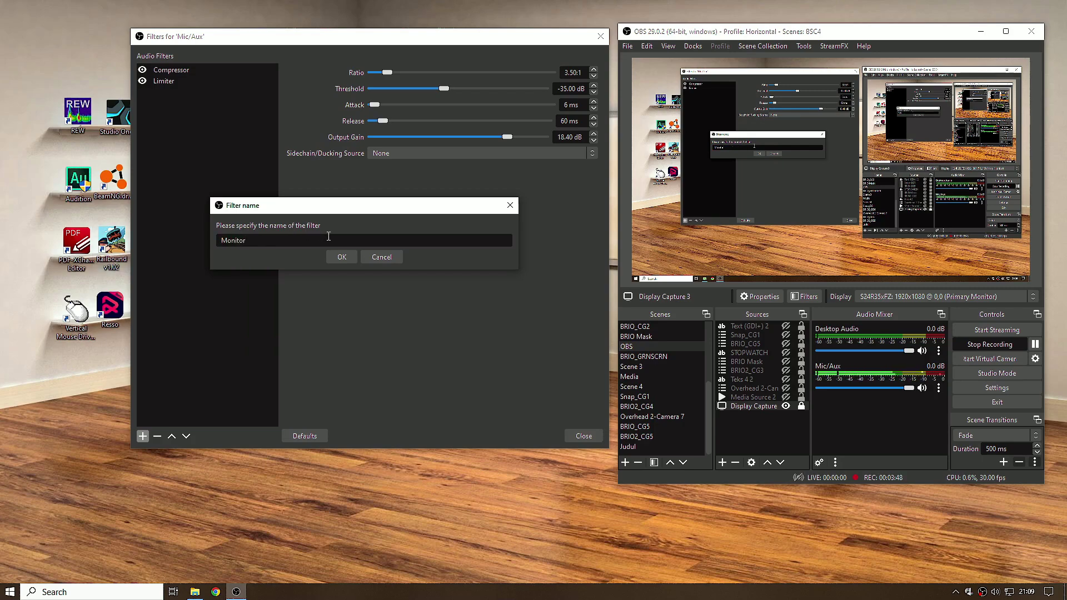
click(342, 257)
Load the Insight 2 plug-in into the Monitor filter and open its interface clear of the main OBS window.
click(408, 73)
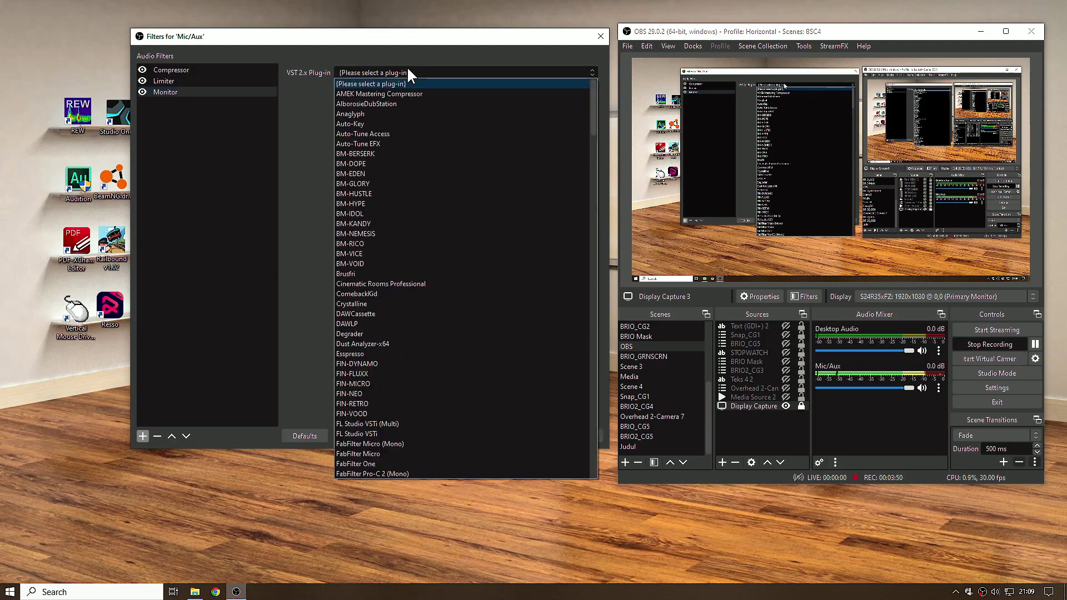
scroll(420, 372, down, 15)
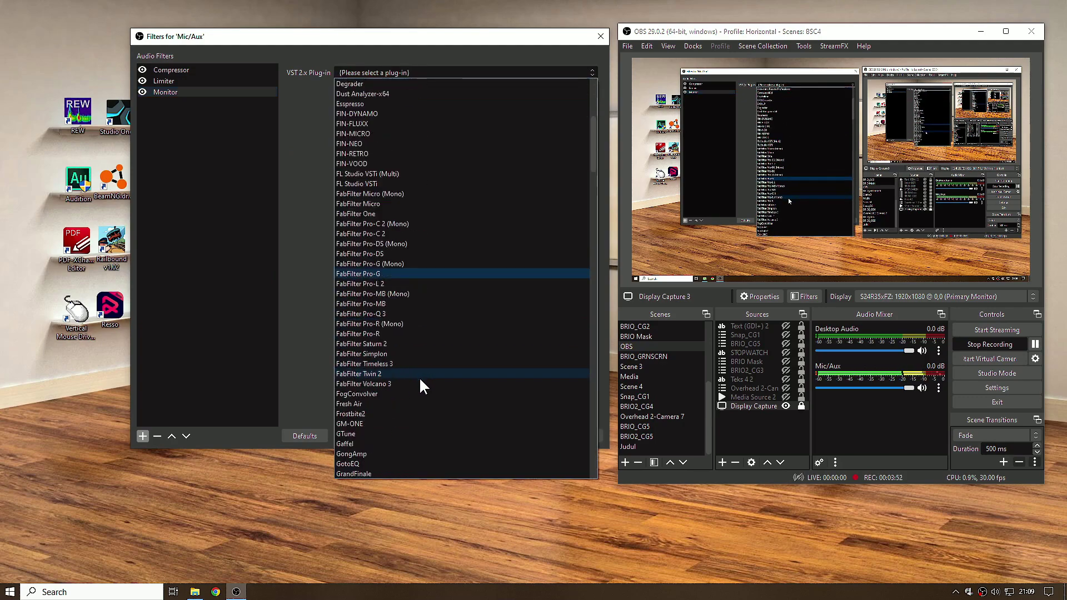
scroll(419, 381, down, 20)
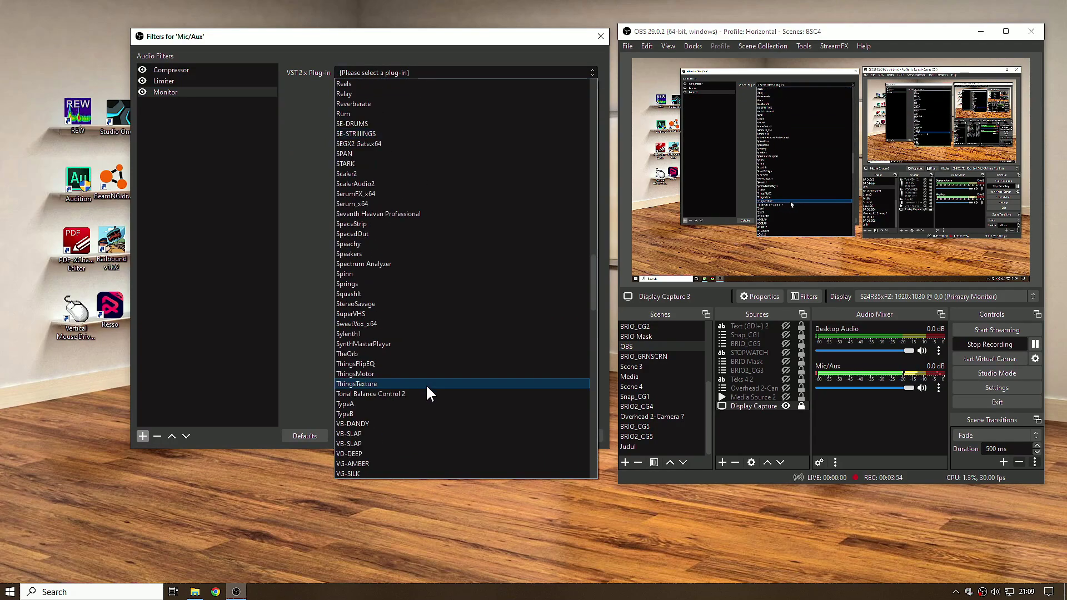
scroll(426, 399, down, 15)
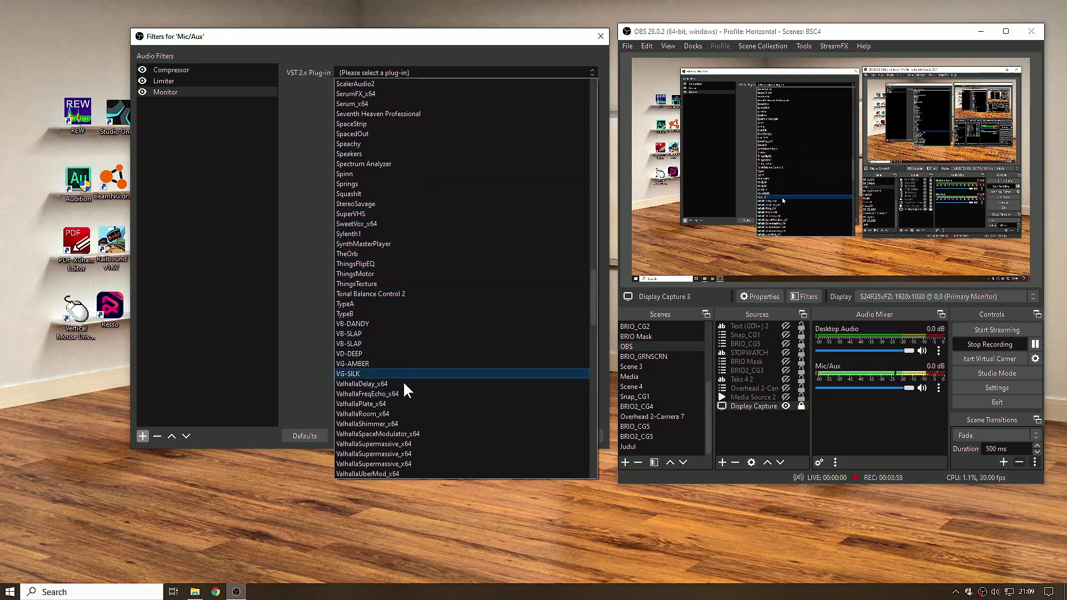
scroll(417, 367, up, 20)
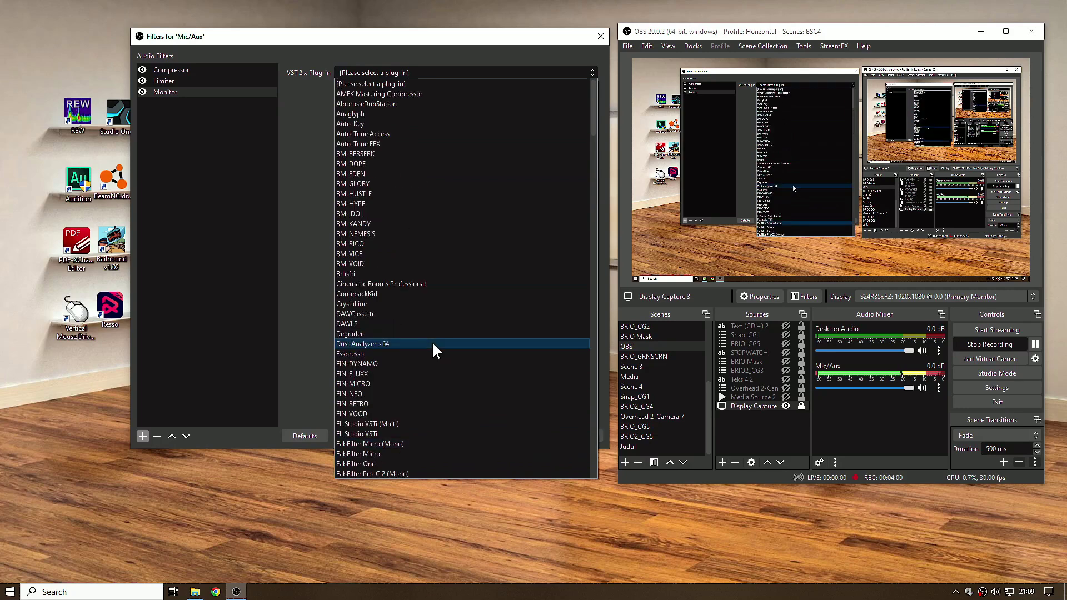
scroll(426, 347, down, 12)
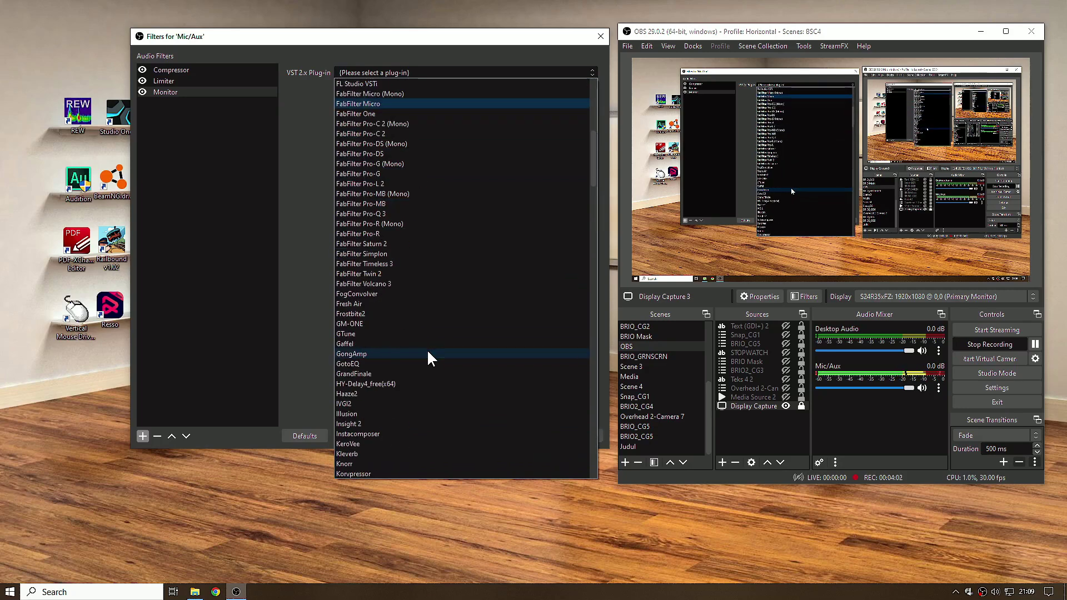
click(380, 424)
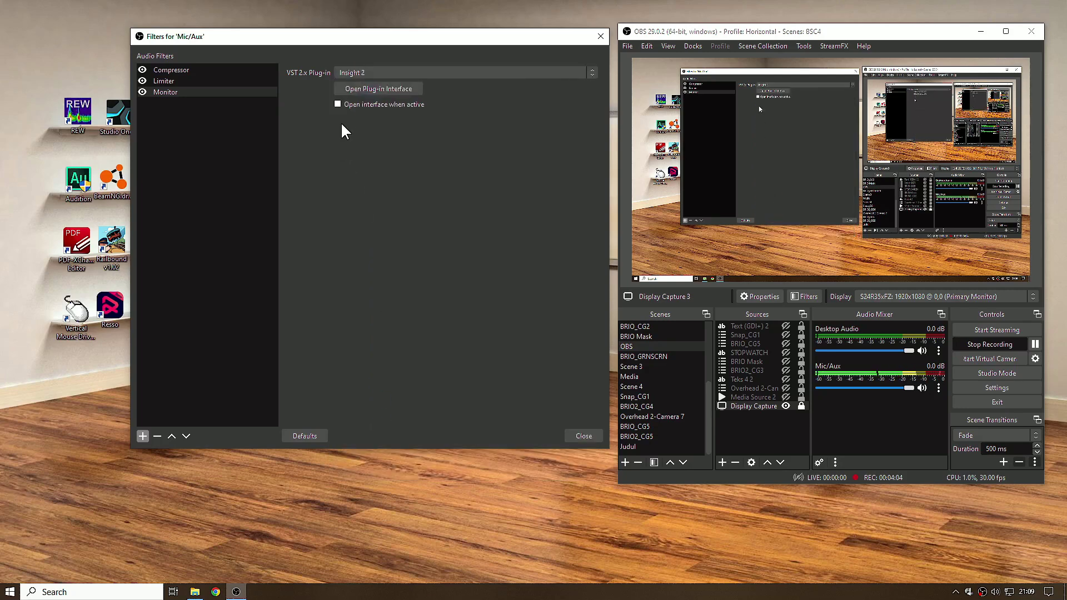
click(362, 87)
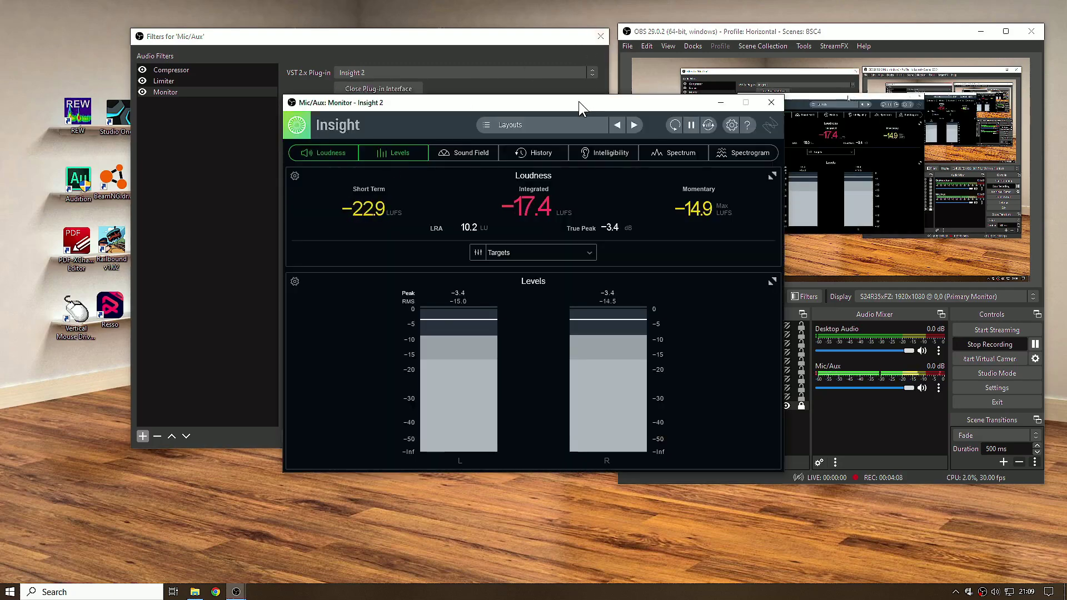
drag(575, 101, 403, 155)
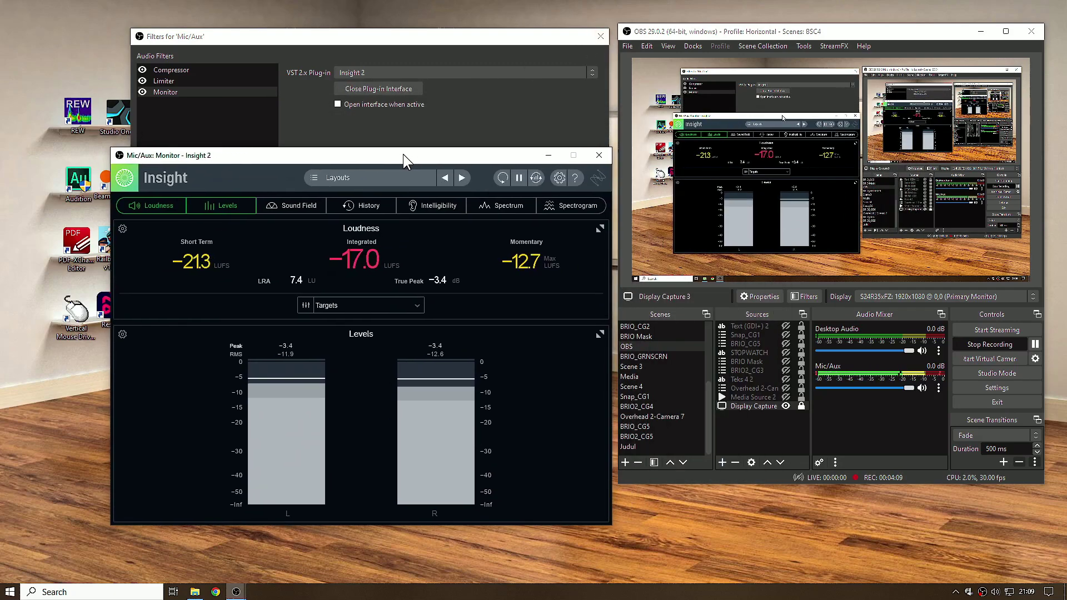
Review the Compressor and Limiter settings of Mic/Aux and close the filters window.
click(167, 69)
click(170, 82)
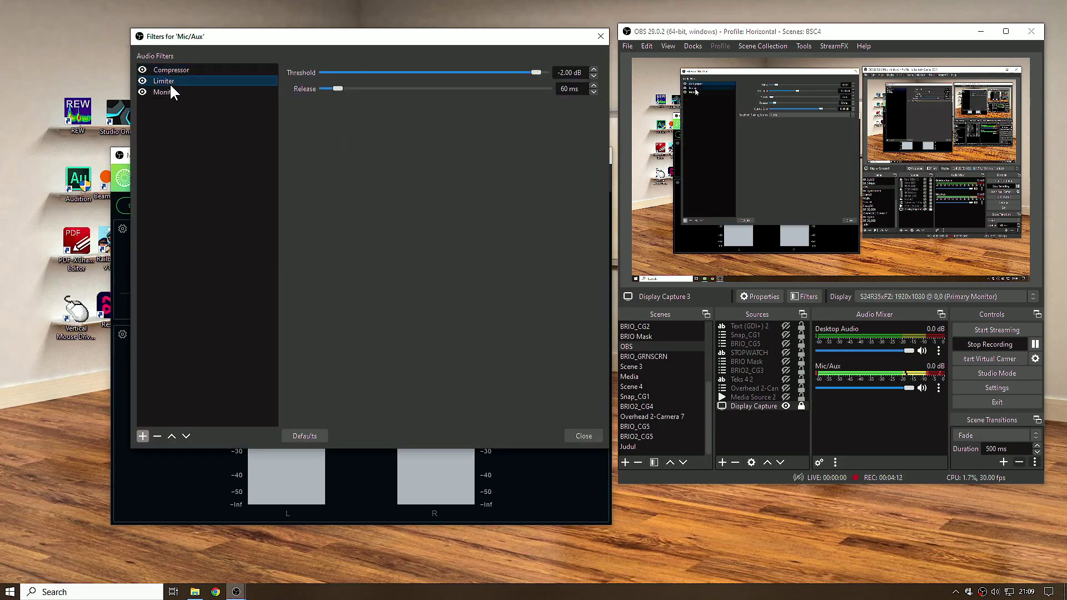
click(178, 71)
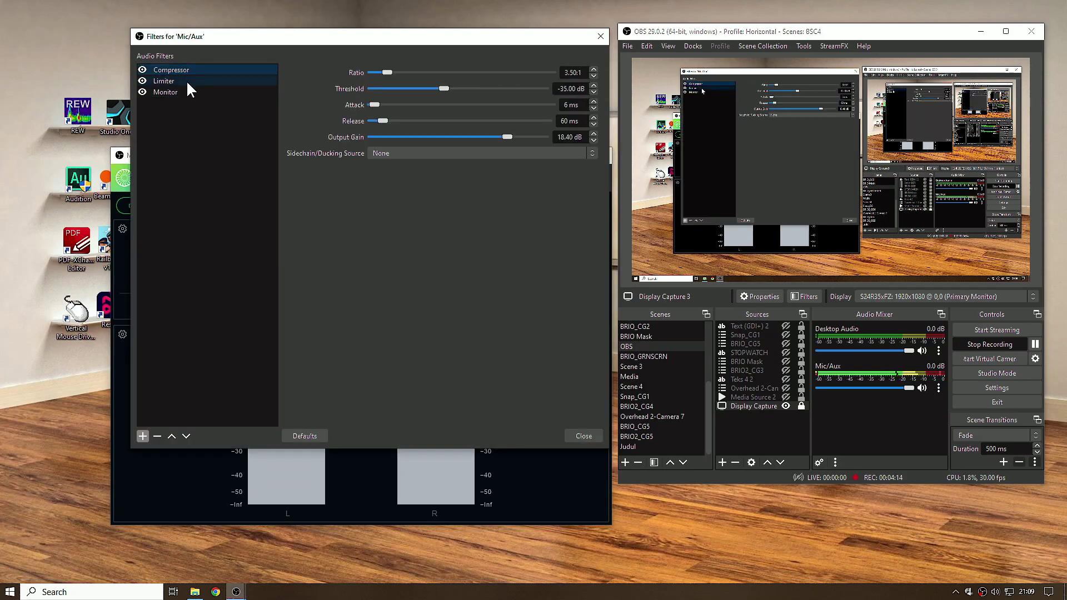
click(186, 81)
click(569, 436)
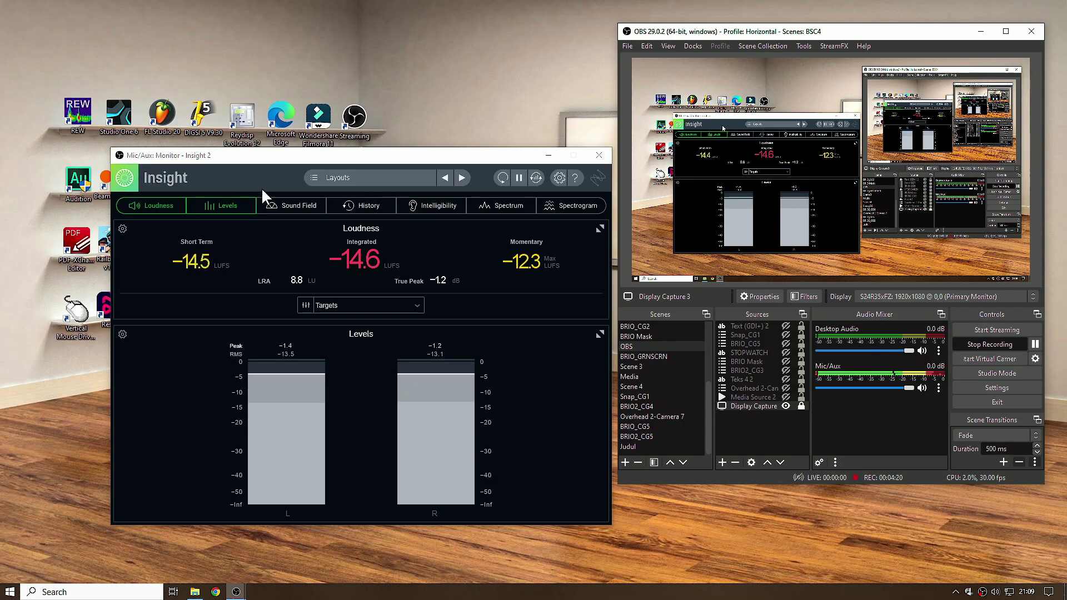
Show the Spectrum and an enlarged, zoomed-in Spectrogram in Insight 2, and align its window beside the main OBS window.
click(519, 209)
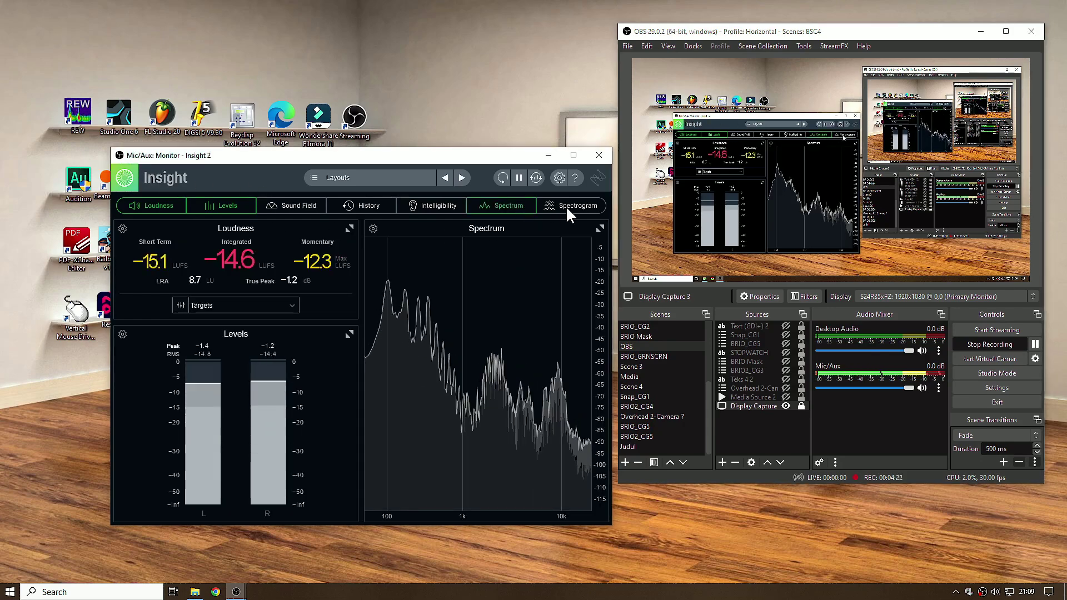
click(576, 206)
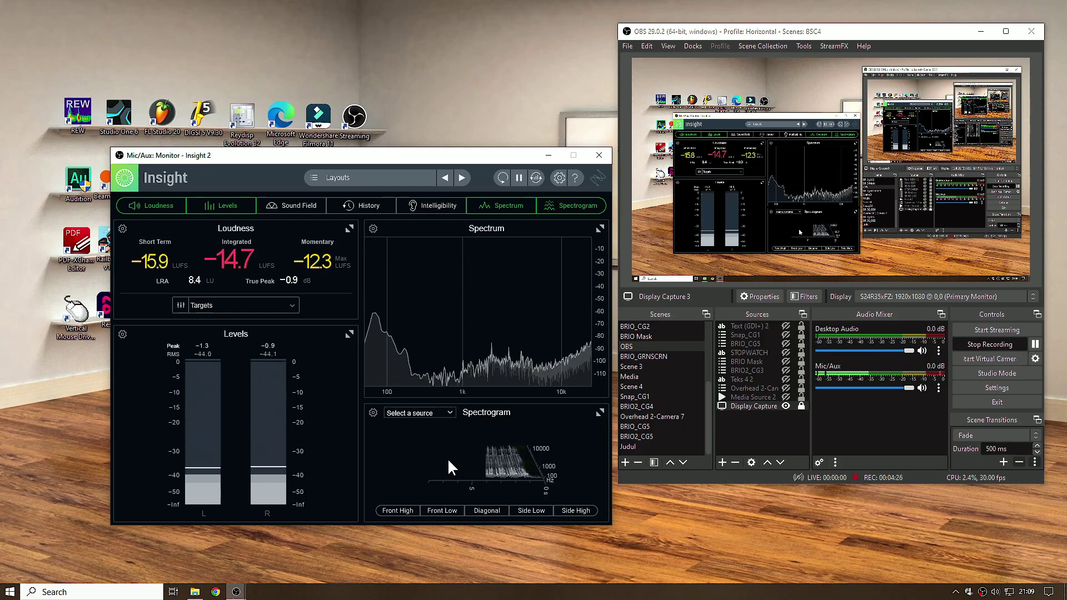
scroll(473, 471, up, 5)
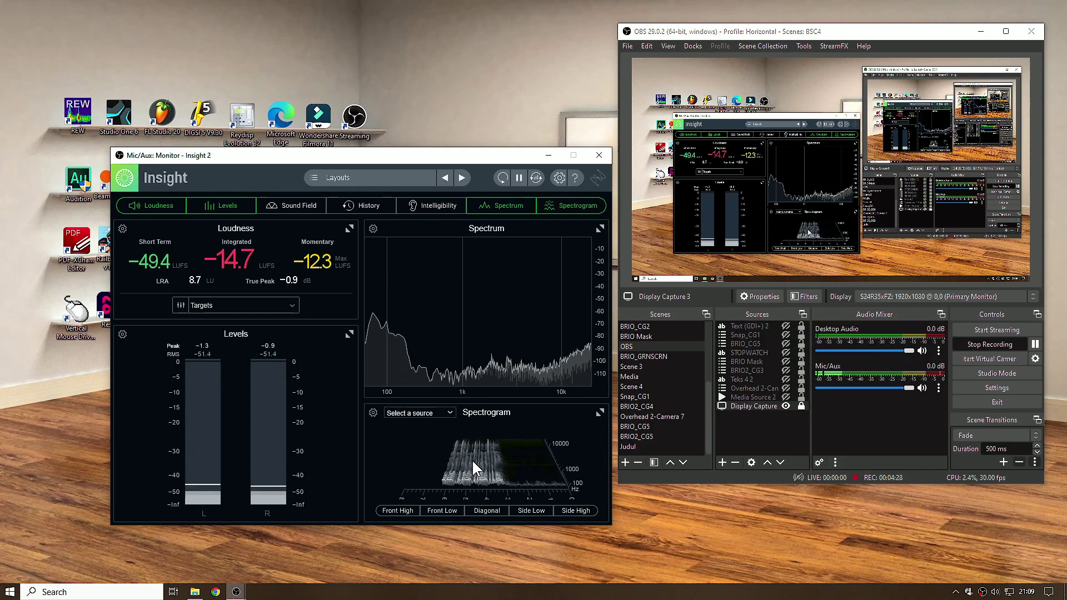
scroll(476, 470, up, 2)
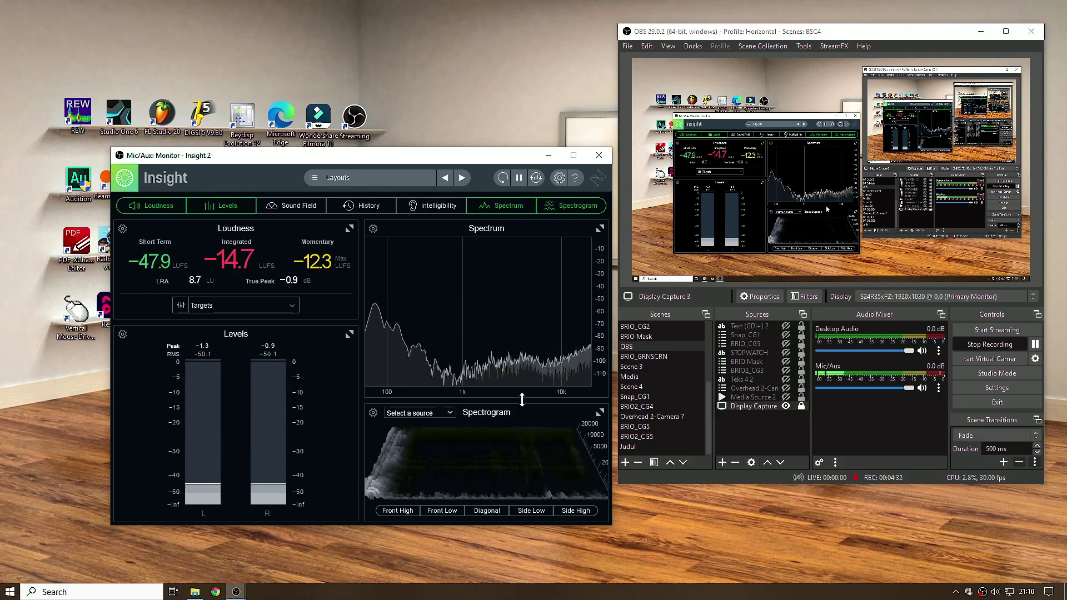
drag(528, 329, 524, 309)
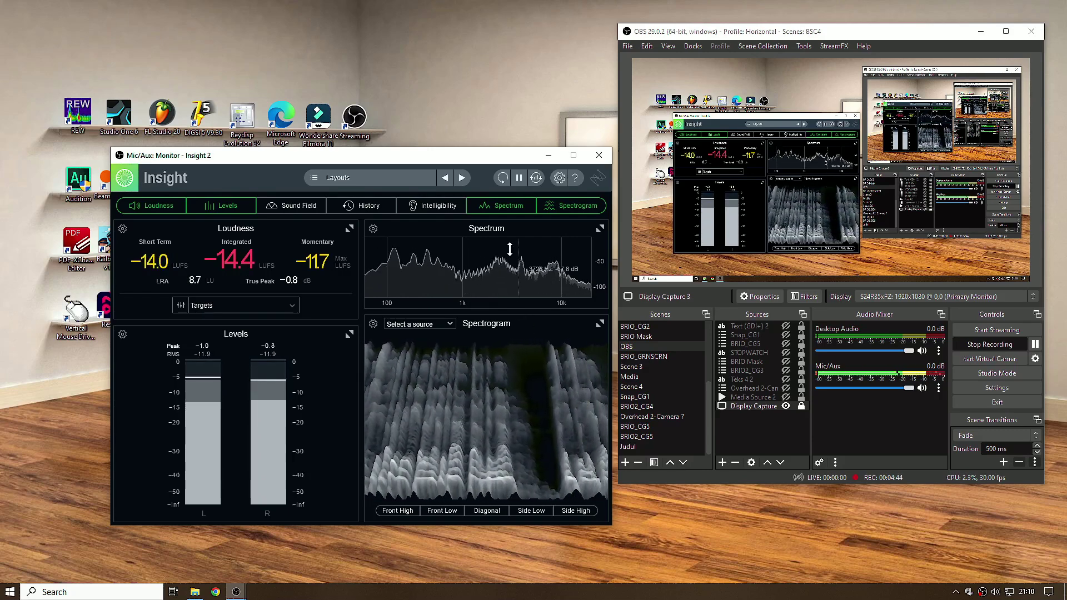
drag(472, 154, 459, 110)
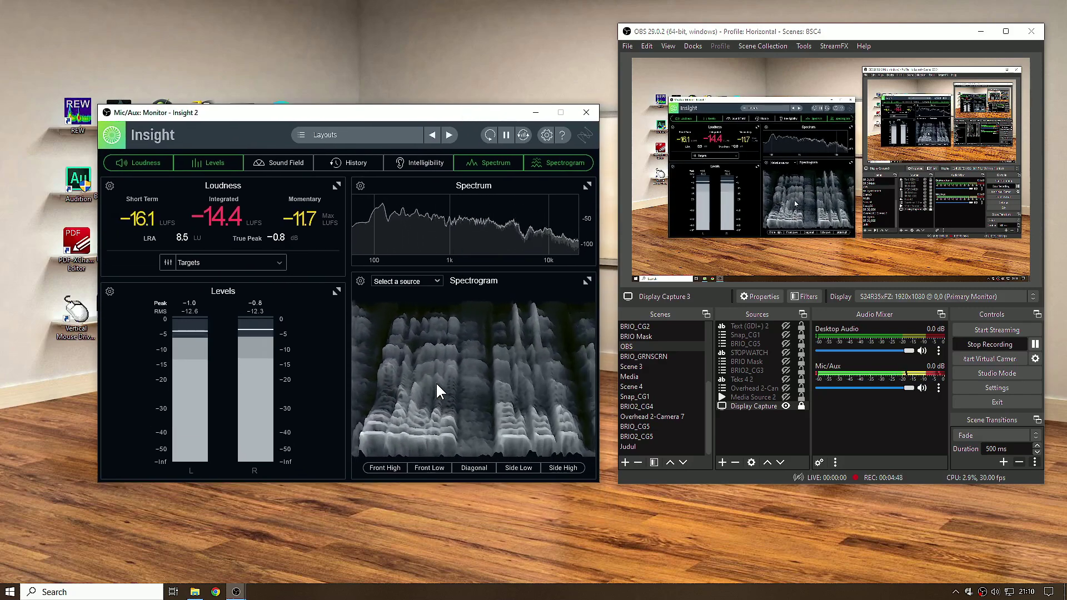